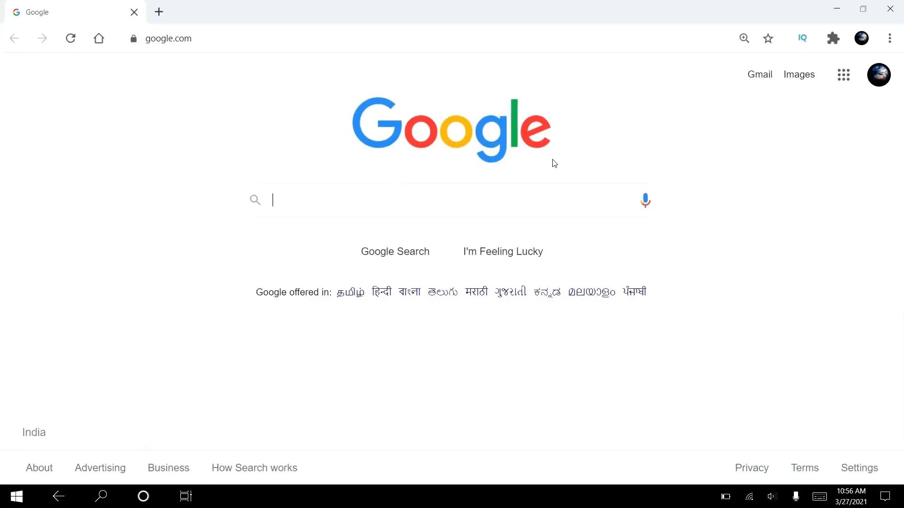
Step: Search Google for "deep motion" and open the DeepMotion website from the results
click(530, 190)
text(deep motion)
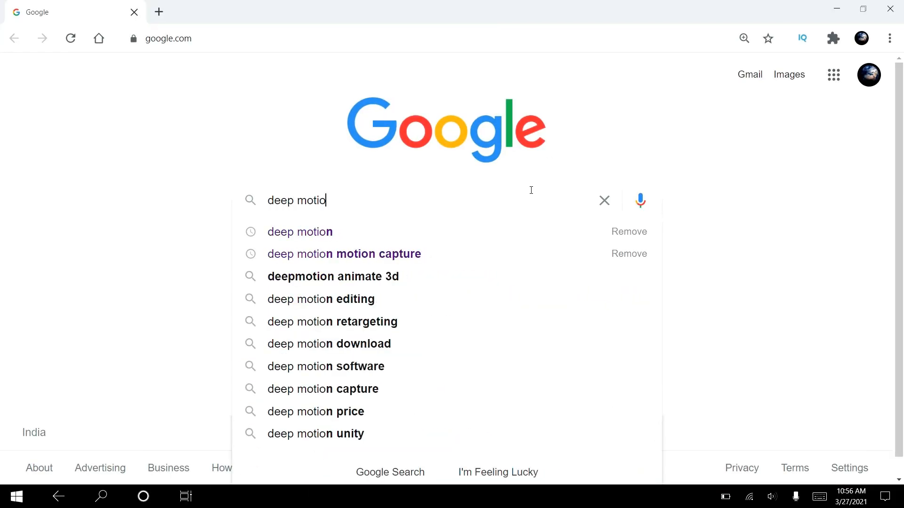
key(Return)
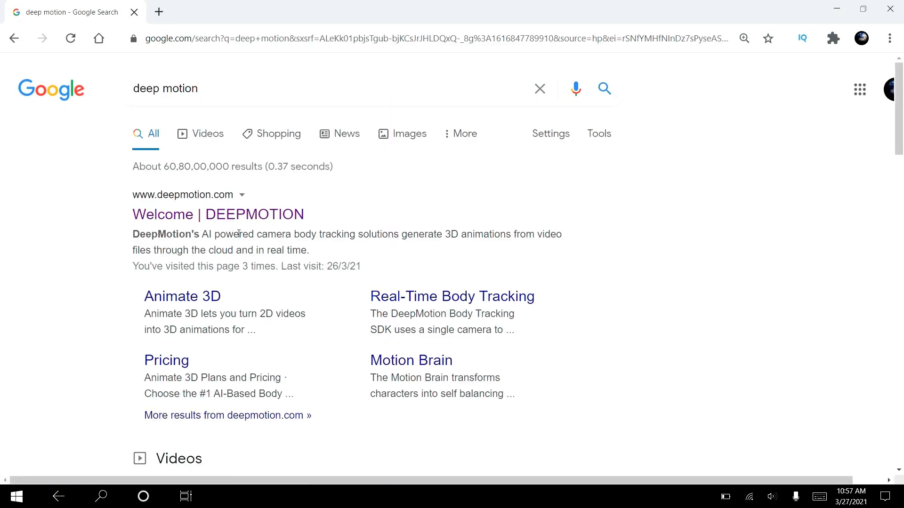
click(179, 221)
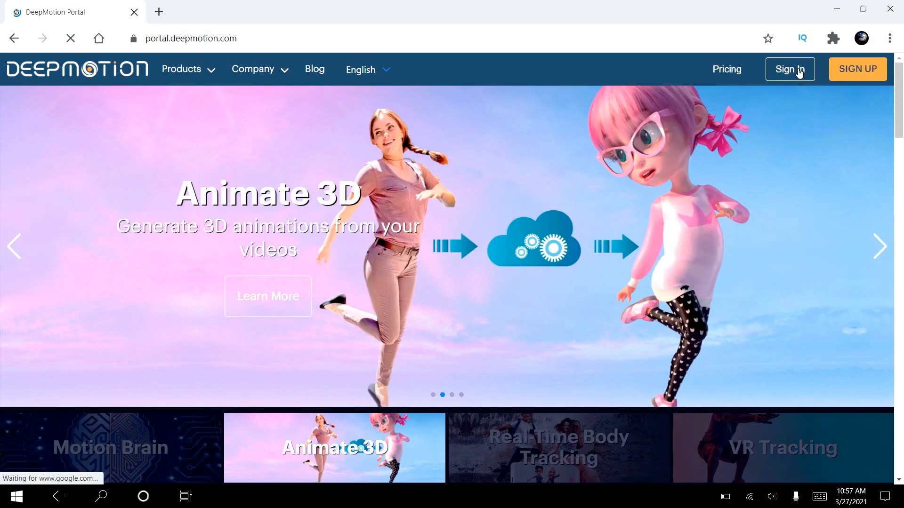
Step: Sign in to the DeepMotion portal and start a new Animate 3D Cloud animation with the Default character type
click(799, 71)
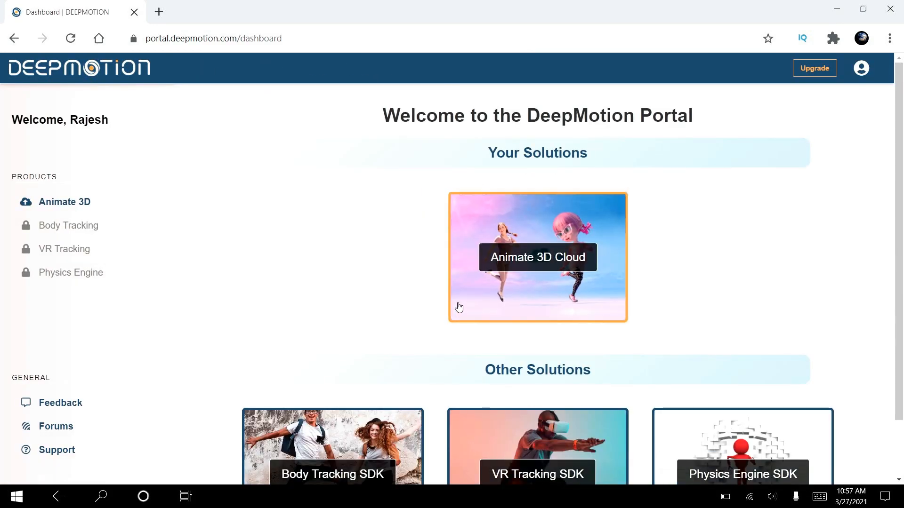
click(545, 261)
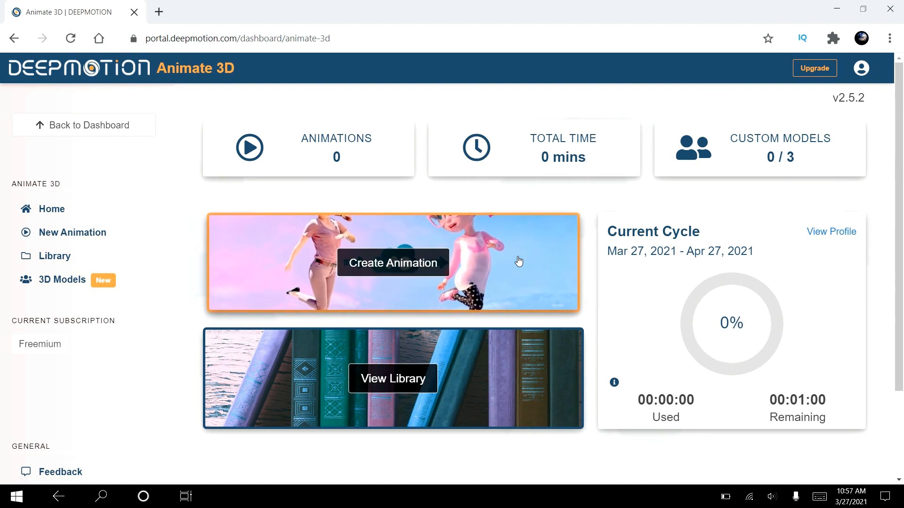
click(429, 265)
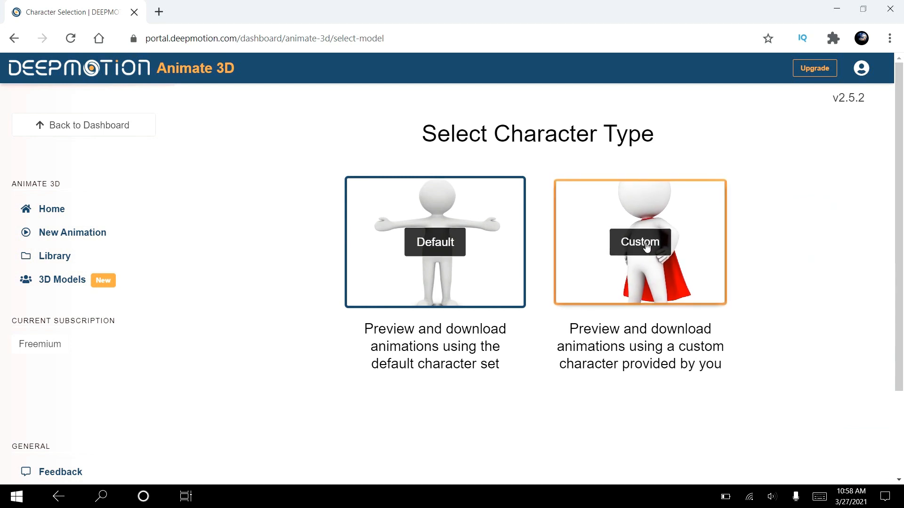
click(425, 243)
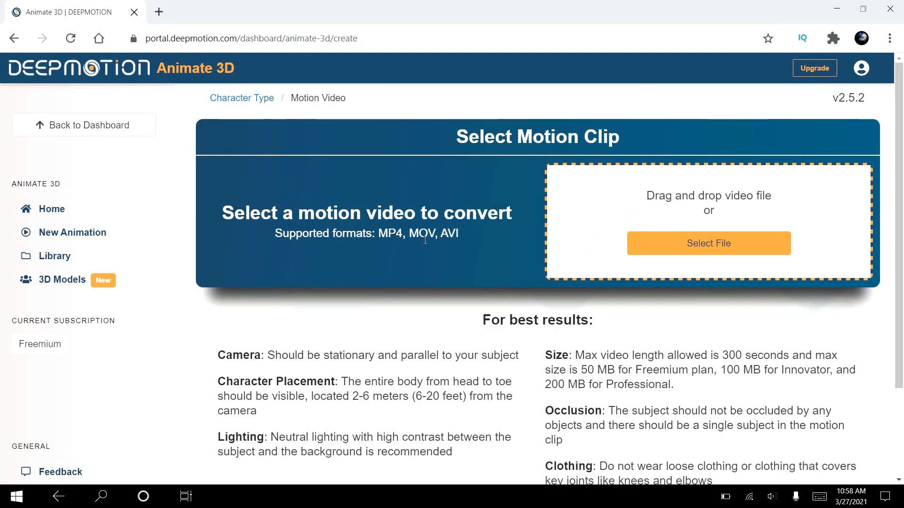
Step: Load the video motion capture.mp4 as the motion clip and create the animations with FBX output
click(709, 248)
scroll(709, 284, down, 3)
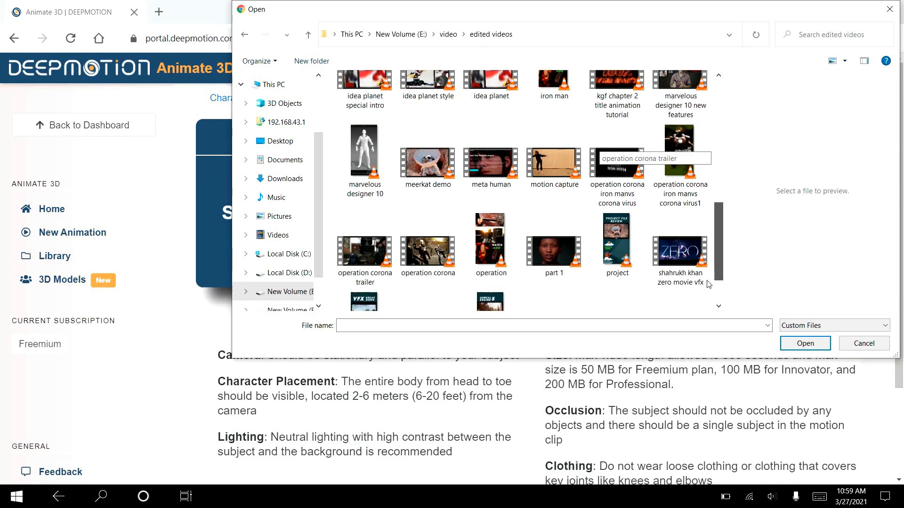
scroll(709, 287, down, 2)
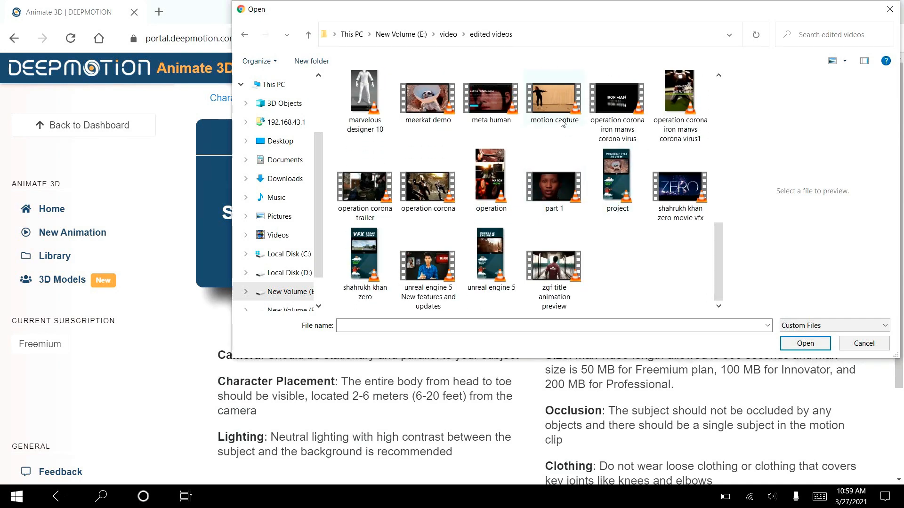
double_click(561, 124)
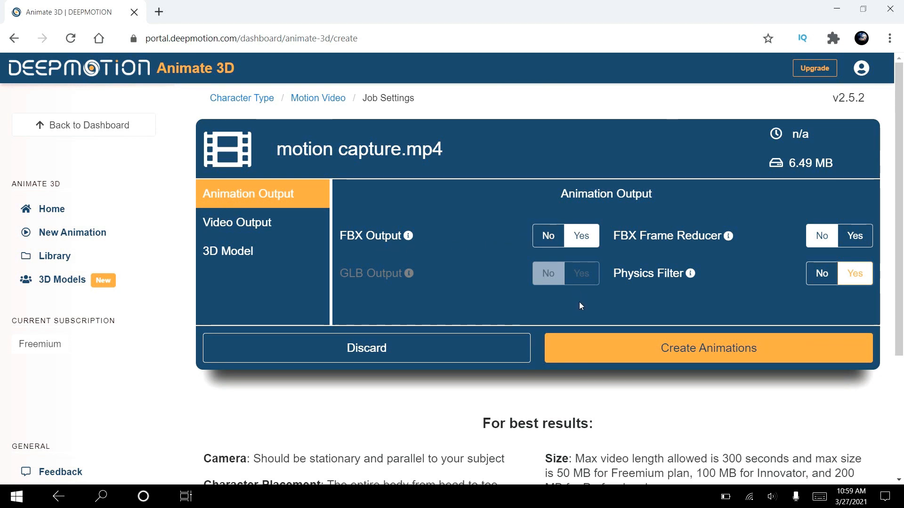
click(626, 346)
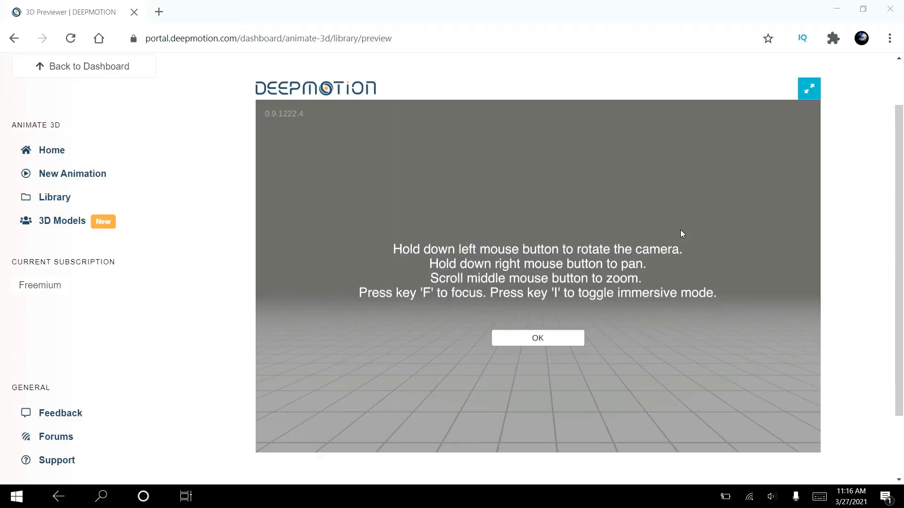
Step: Preview the captured animation from an angled view on the Adult Male, Adult Male Alt, Young Male and Child characters
click(564, 338)
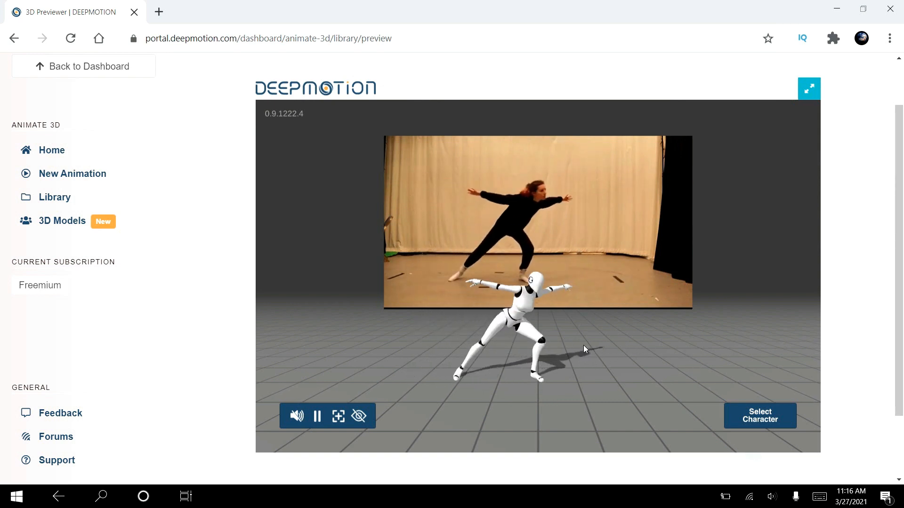
drag(585, 341, 600, 323)
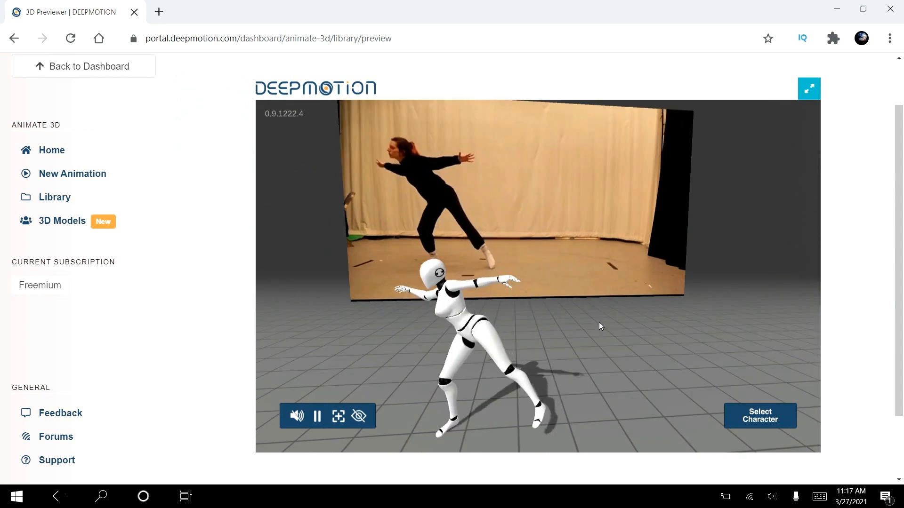
click(751, 407)
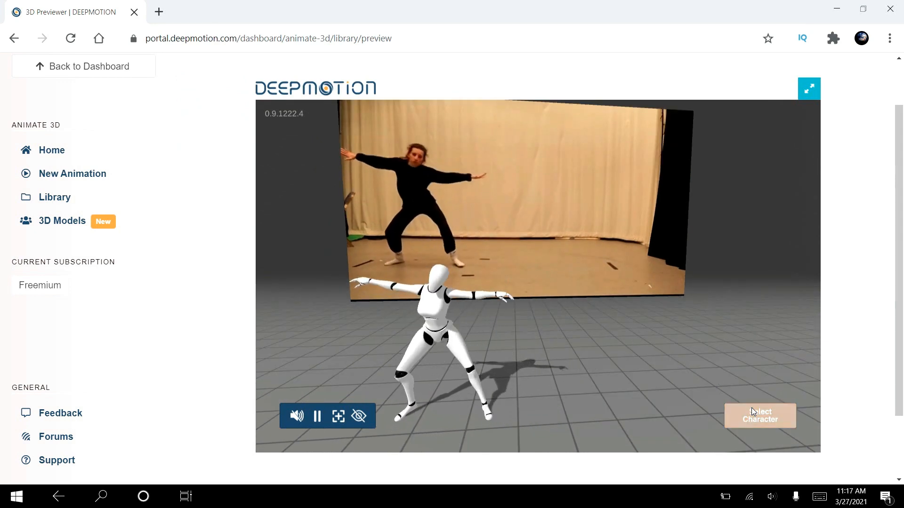
click(764, 302)
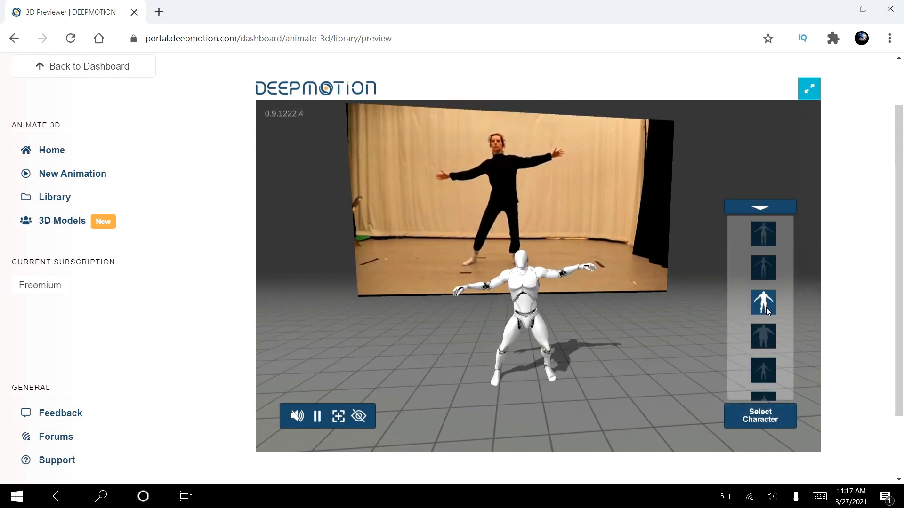
click(770, 340)
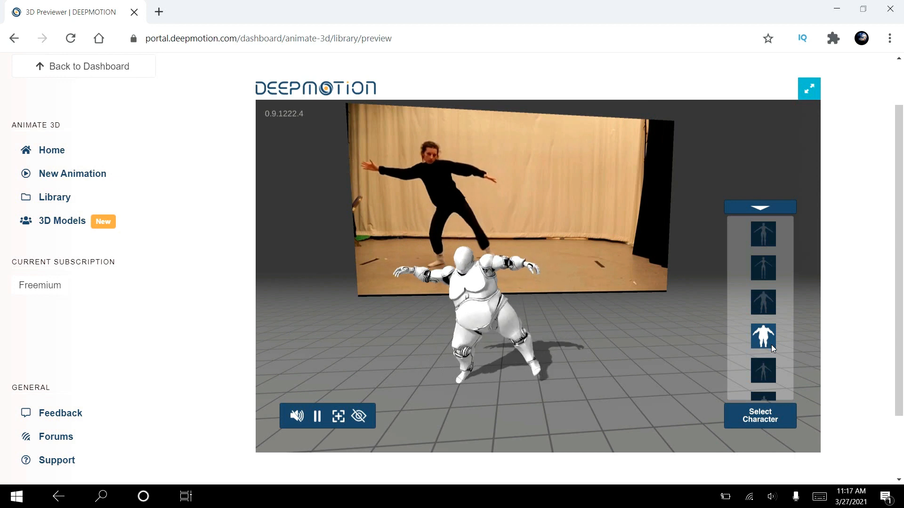
click(770, 372)
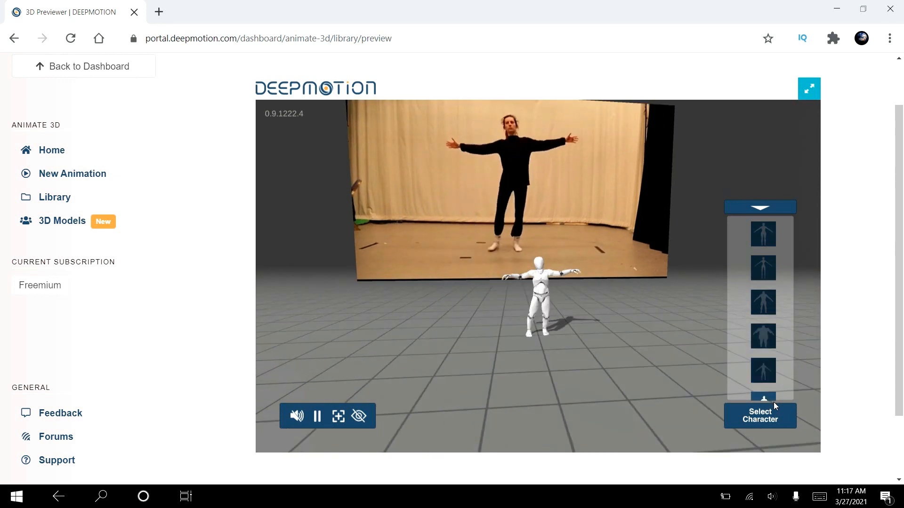
Step: Download the motion capture.mp4 animation for the Adult Female model in FBX and BVH formats
scroll(902, 240, down, 2)
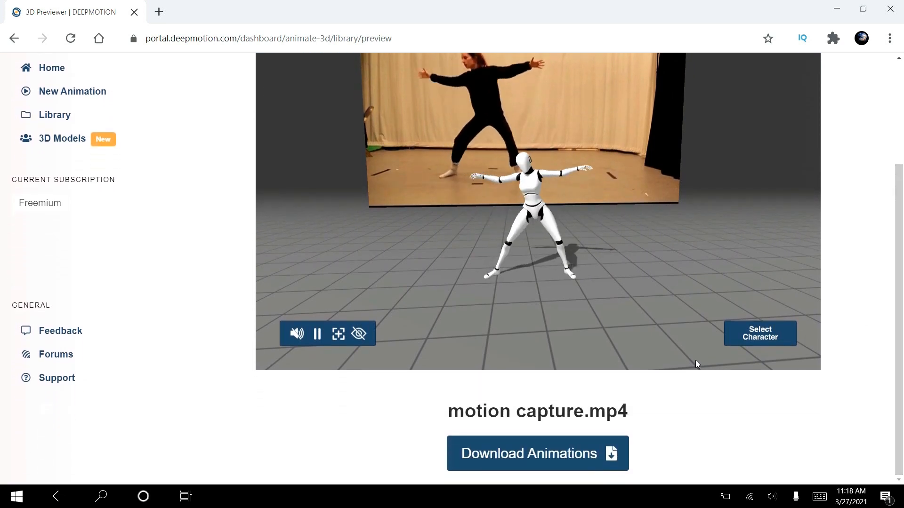
click(562, 463)
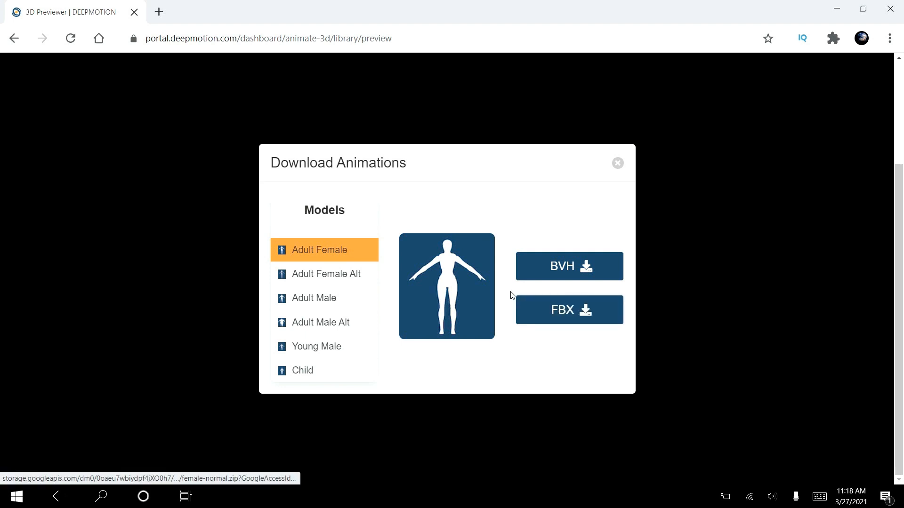
click(573, 312)
click(573, 251)
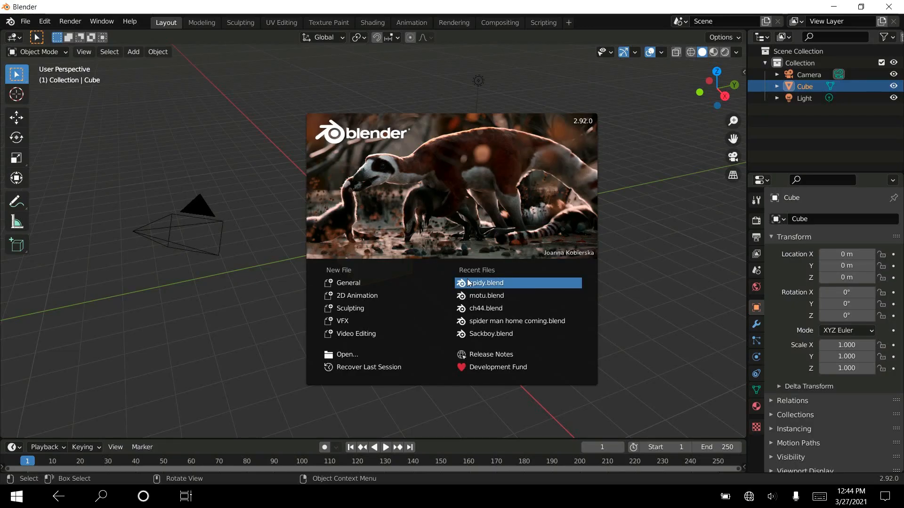
Step: In Blender, open the recent file spidy.blend and import the Adult Female motion capture BVH file
click(473, 284)
mouse_move(473, 282)
middle_down()
mouse_move(448, 286)
mouse_move(470, 278)
mouse_move(475, 287)
mouse_move(464, 290)
middle_up()
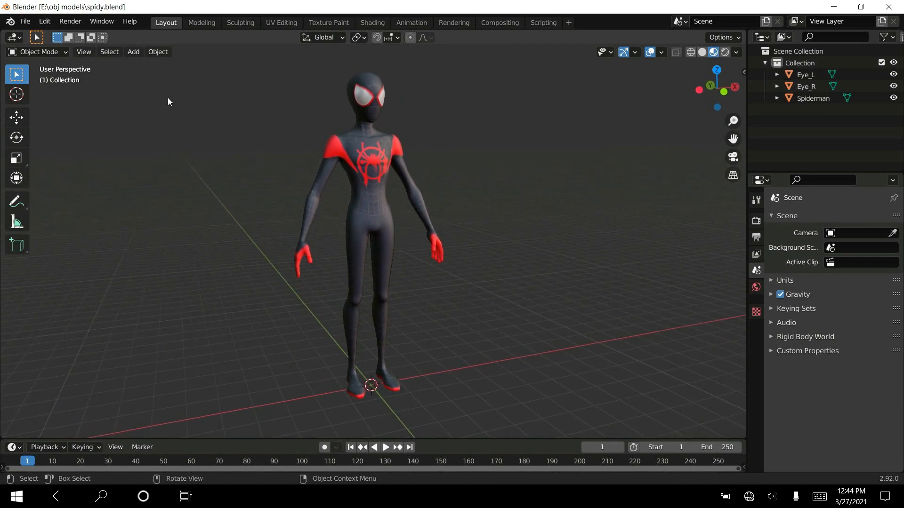
click(25, 21)
mouse_move(113, 180)
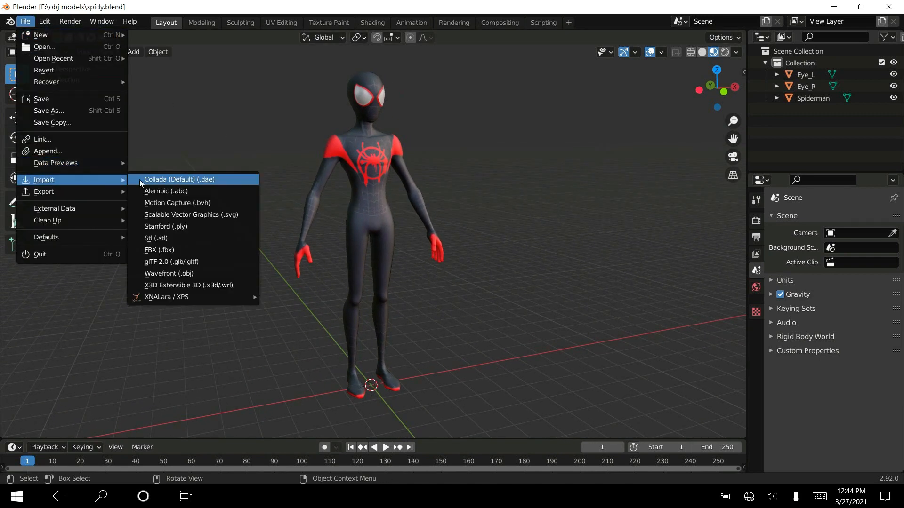
click(163, 204)
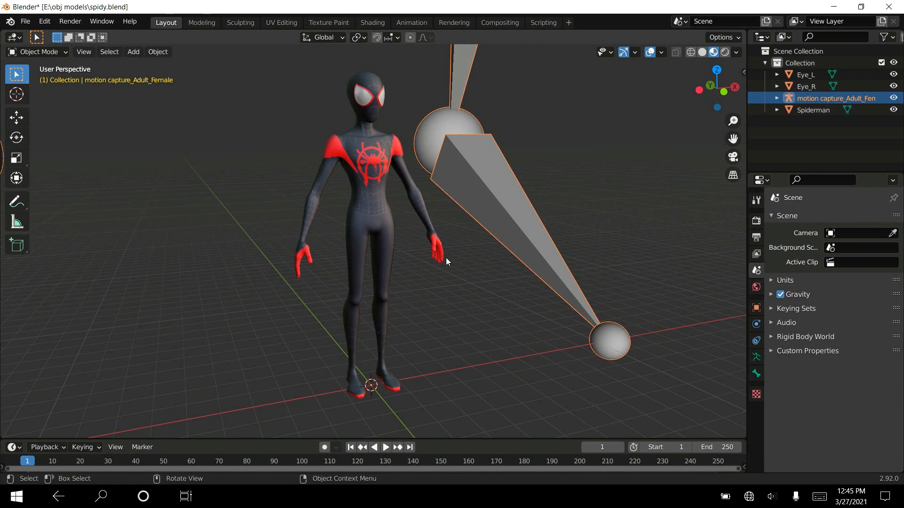
Step: Scale the imported motion capture armature down to roughly the height of the Spiderman character
key(s)
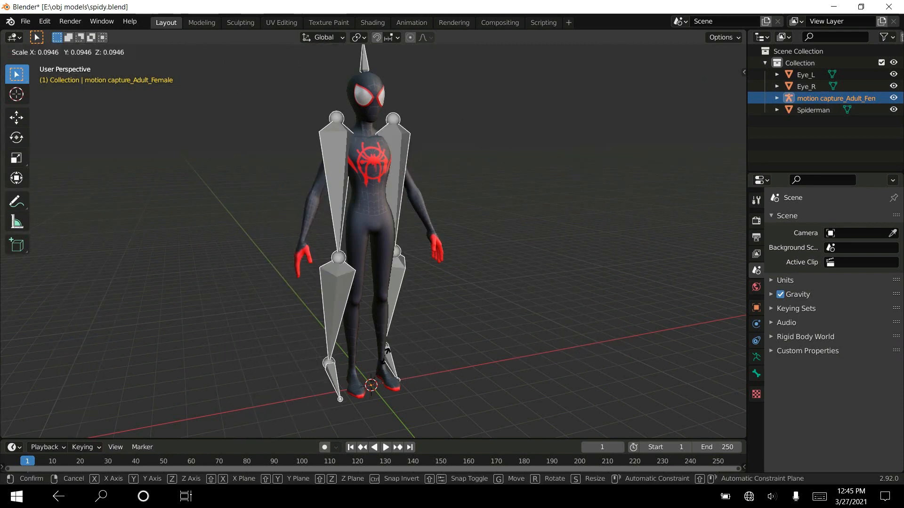
click(382, 370)
middle_drag(475, 349, 453, 354)
Step: Set the armature's viewport display to In Front so its bones draw over the character
click(757, 357)
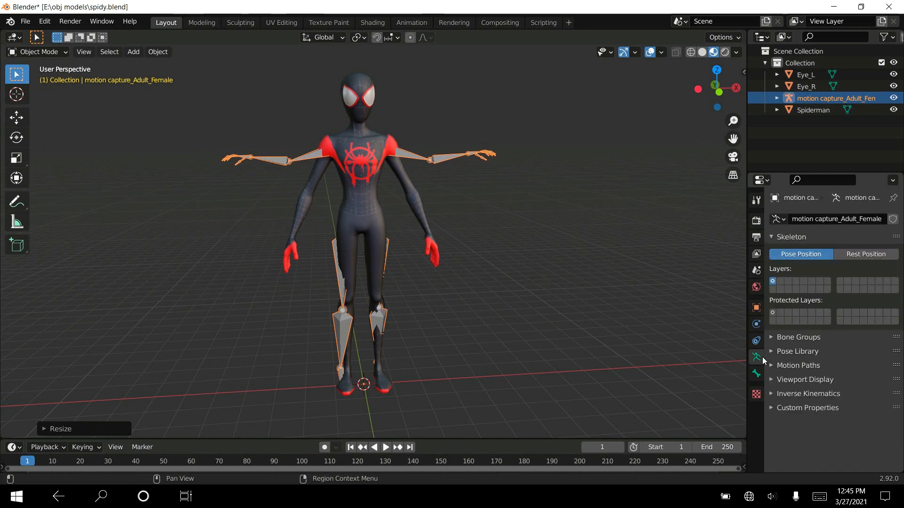
click(784, 380)
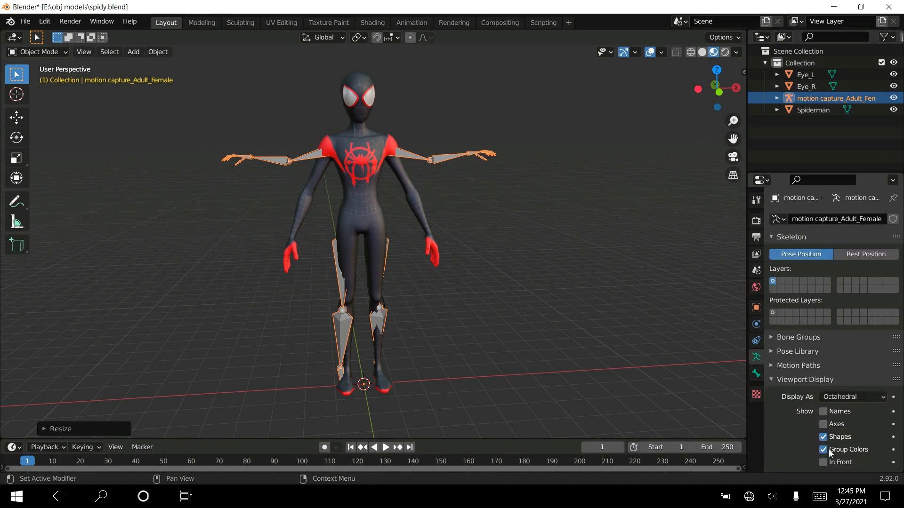
middle_drag(451, 227, 442, 220)
Step: In Edit Mode from the front view, move all the armature's bones up to align with the Spiderman body
key(grave)
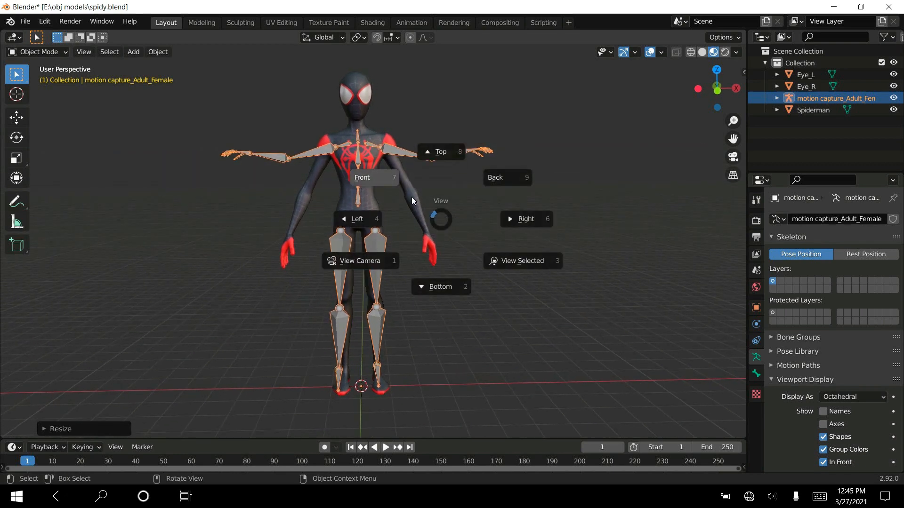
click(397, 185)
scroll(403, 214, up, 1)
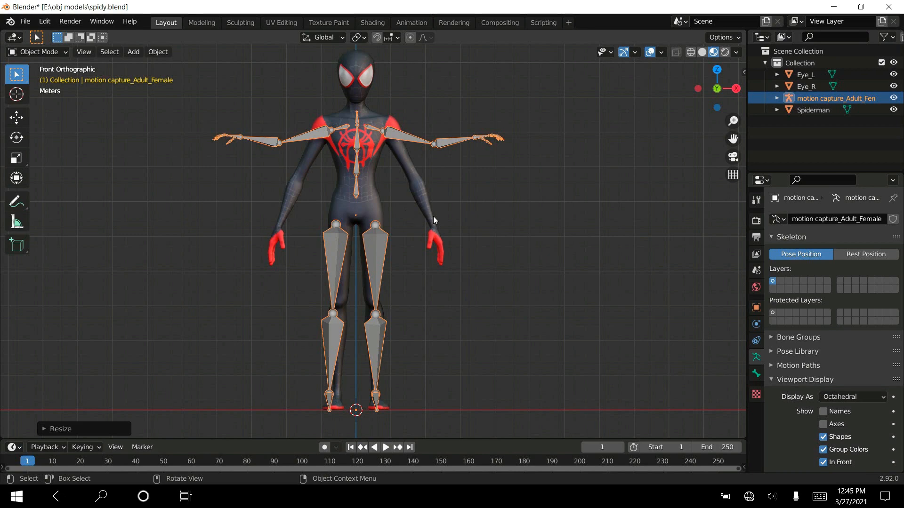
key(Tab)
mouse_move(451, 222)
ctrl+middle_down()
mouse_move(443, 265)
mouse_move(448, 226)
ctrl+middle_up()
mouse_move(212, 201)
mouse_down()
mouse_move(504, 394)
mouse_move(507, 429)
mouse_up()
key(g)
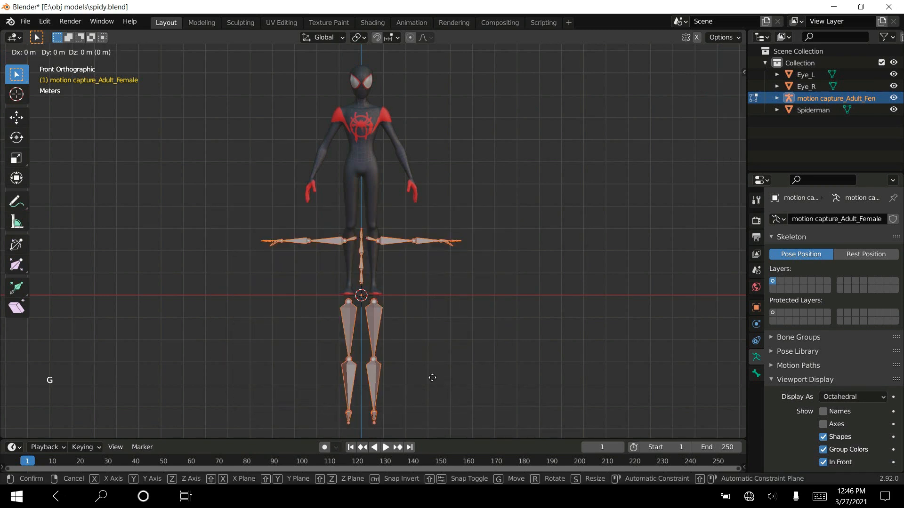
click(432, 244)
shift+middle_drag(429, 247, 445, 298)
scroll(318, 111, up, 3)
Step: Rotate the character's right arm bone chain downward and move it onto the mesh arm, with the opposite arm mirrored
click(321, 103)
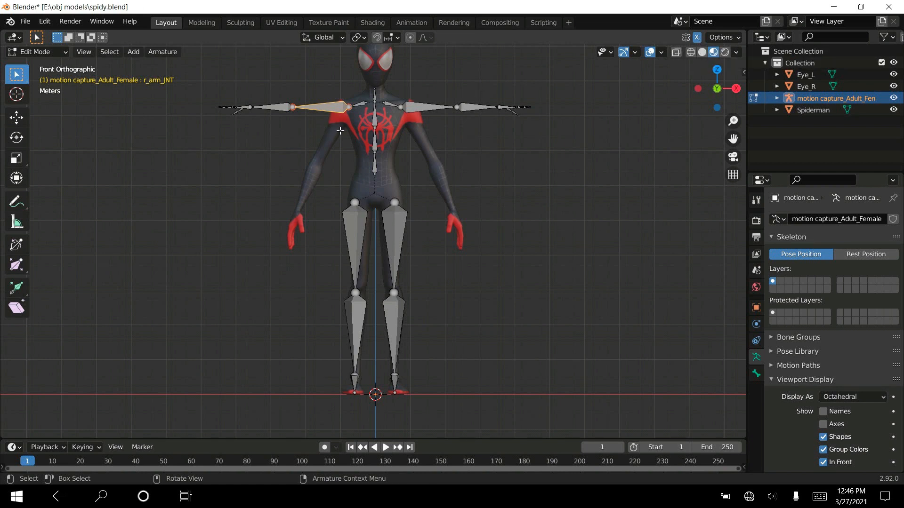
drag(211, 82, 211, 83)
key(g)
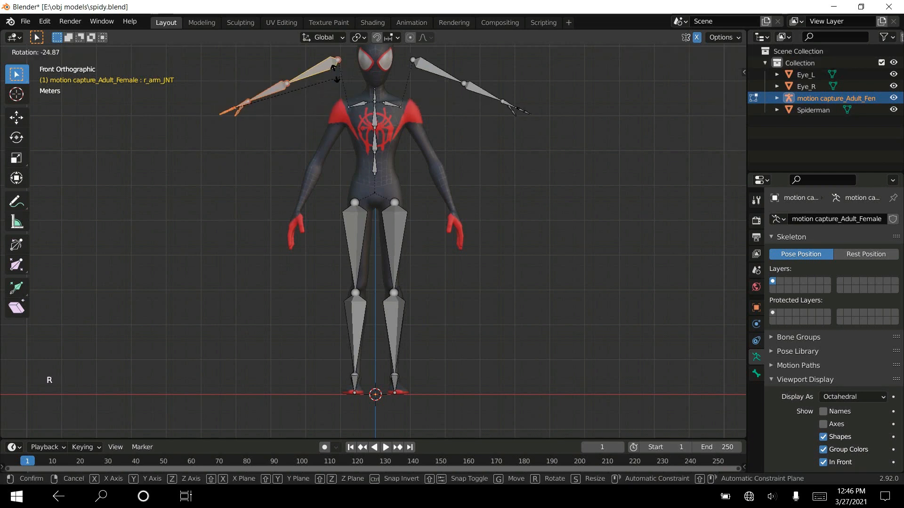
click(375, 172)
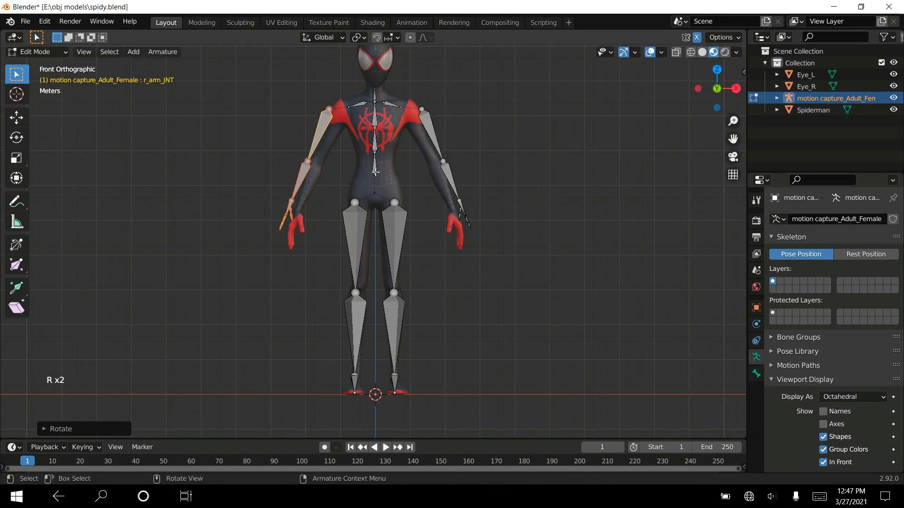
key(g)
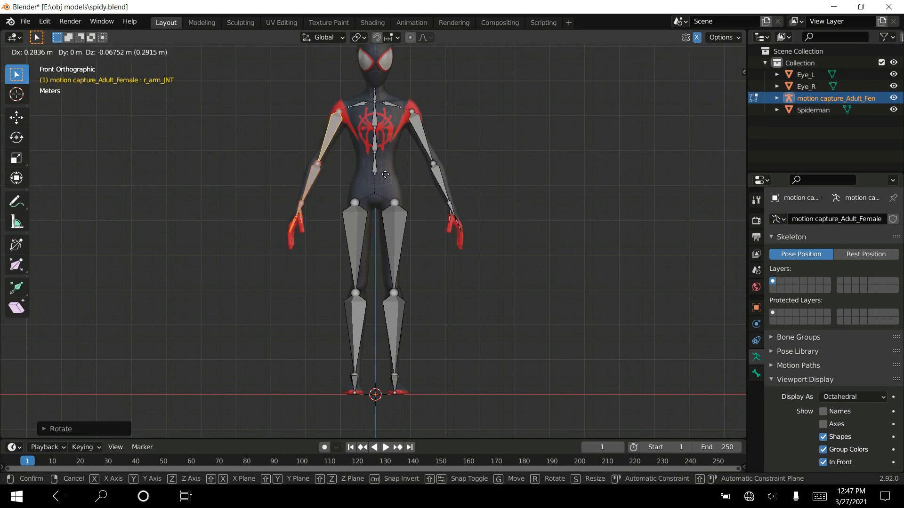
click(390, 174)
Step: Select the right forearm and hand bones and rotate them in the left side view to follow the mesh arm
ctrl+middle_drag(391, 174, 317, 162)
drag(357, 180, 404, 359)
middle_drag(480, 343, 503, 338)
key(grave)
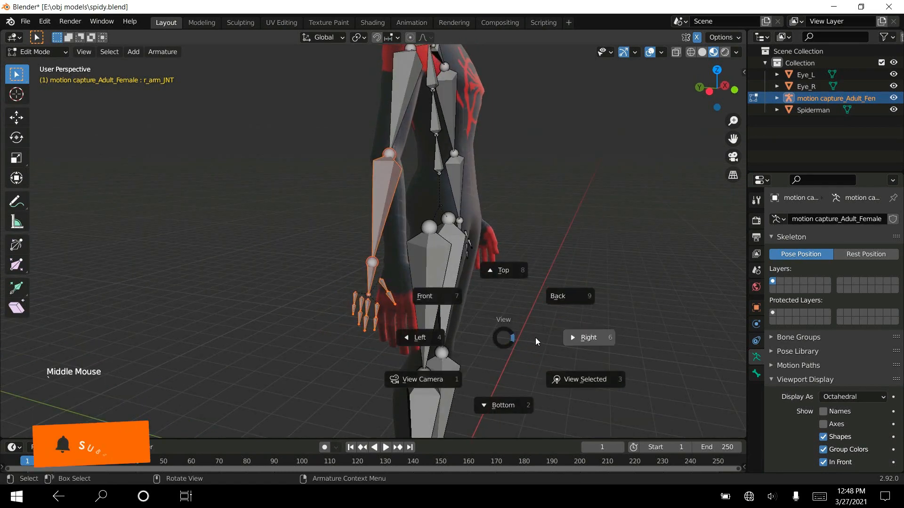
click(538, 338)
key(grave)
click(428, 283)
key(r)
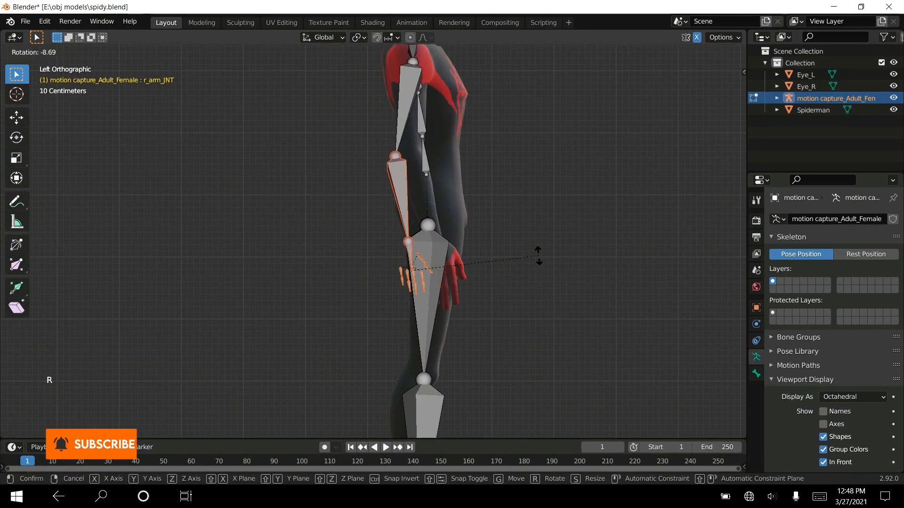
click(579, 248)
Step: Rotate and move the right hand's finger bones together so they sit over the mesh hand
mouse_move(579, 254)
middle_down()
mouse_move(545, 272)
mouse_move(579, 266)
middle_up()
ctrl+middle_drag(532, 292, 529, 278)
shift+middle_drag(517, 301, 504, 239)
drag(482, 160, 611, 318)
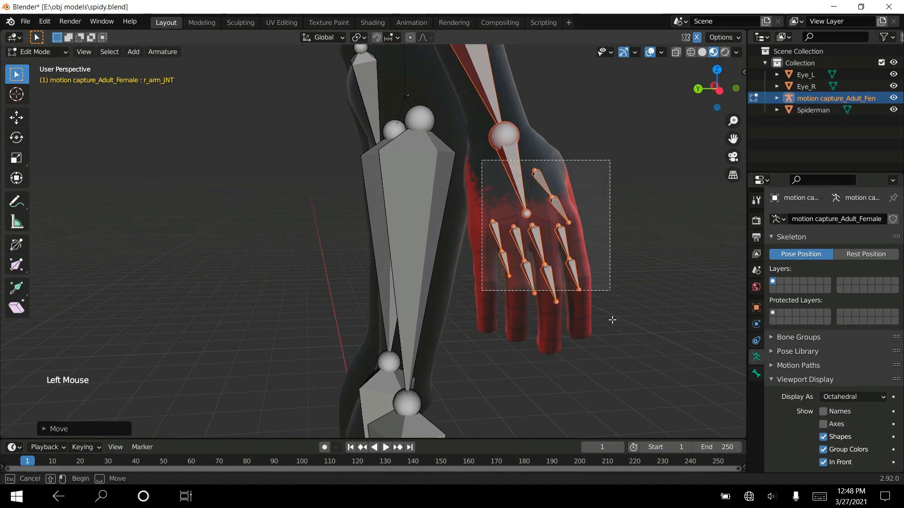
key(r)
click(624, 330)
key(g)
click(640, 349)
Step: Move the right hand's ring finger bones into the matching finger of the mesh
click(492, 262)
key(g)
click(487, 259)
click(485, 299)
click(486, 258)
key(g)
click(487, 269)
Step: Move and rotate the right hand's middle and index finger bones into their matching mesh fingers
click(512, 267)
shift+click(513, 301)
key(g)
click(519, 305)
key(g)
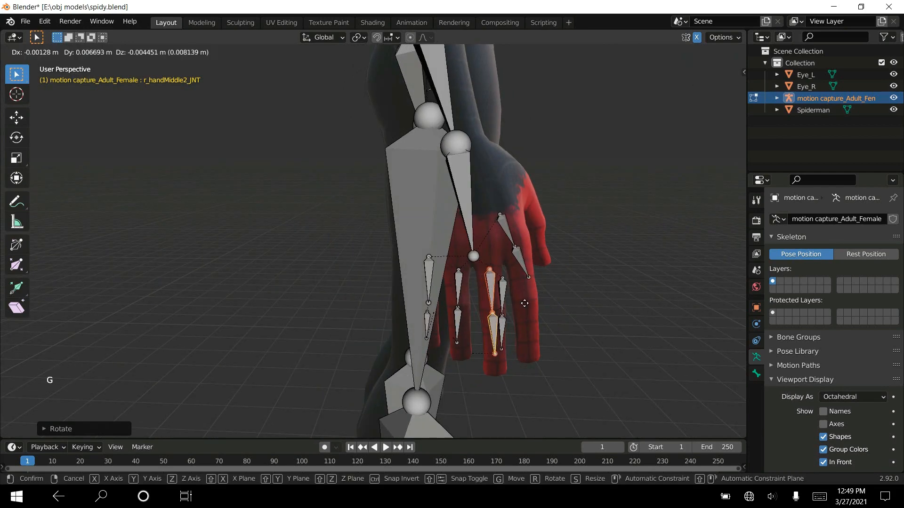
click(499, 320)
click(504, 323)
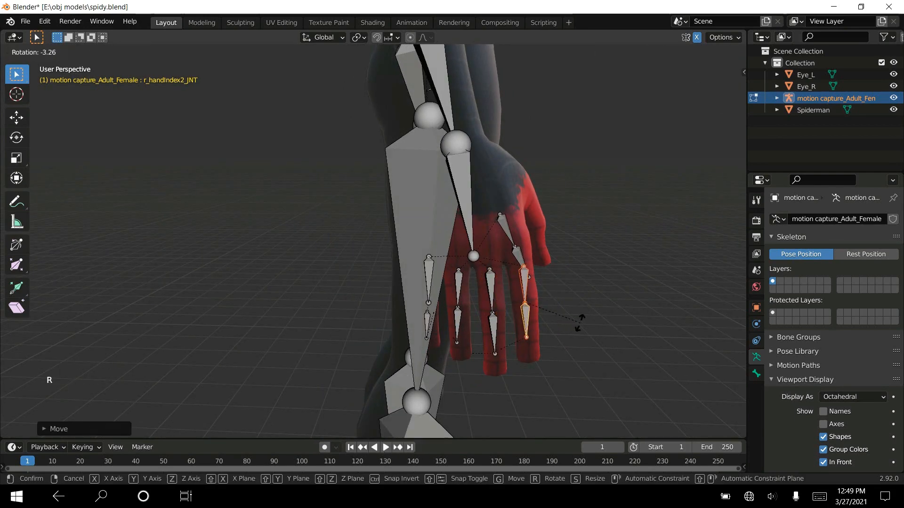
click(576, 322)
Step: Examine from several angles how the armature's hand, arm and leg bones fit the Spiderman mesh
middle_drag(577, 322, 541, 322)
middle_drag(412, 374, 448, 353)
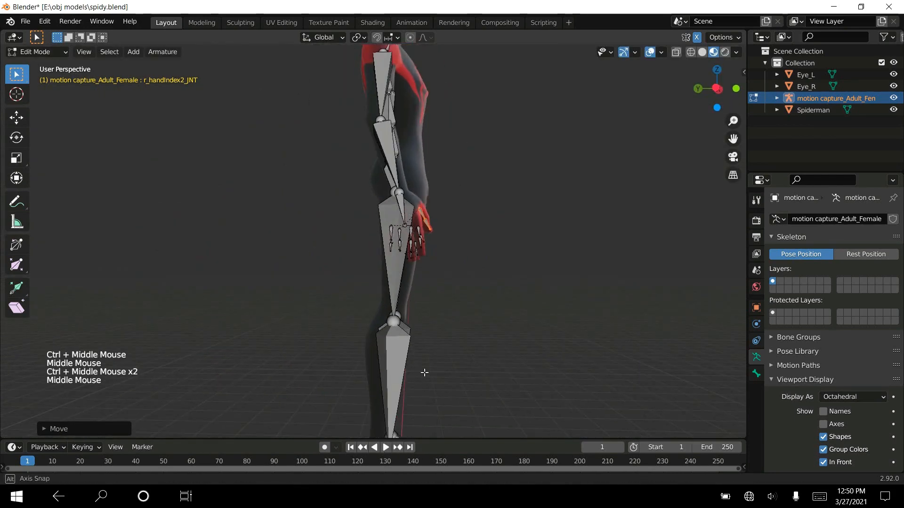
ctrl+middle_drag(447, 353, 448, 398)
mouse_move(448, 398)
middle_down()
mouse_move(413, 404)
mouse_move(440, 395)
middle_up()
ctrl+middle_drag(449, 306, 409, 348)
ctrl+middle_drag(408, 349, 414, 367)
shift+middle_drag(414, 367, 422, 325)
ctrl+middle_drag(421, 324, 458, 346)
Step: In Object Mode, parent both eyes and the Spiderman mesh to the motion capture armature with automatic weights
key(Tab)
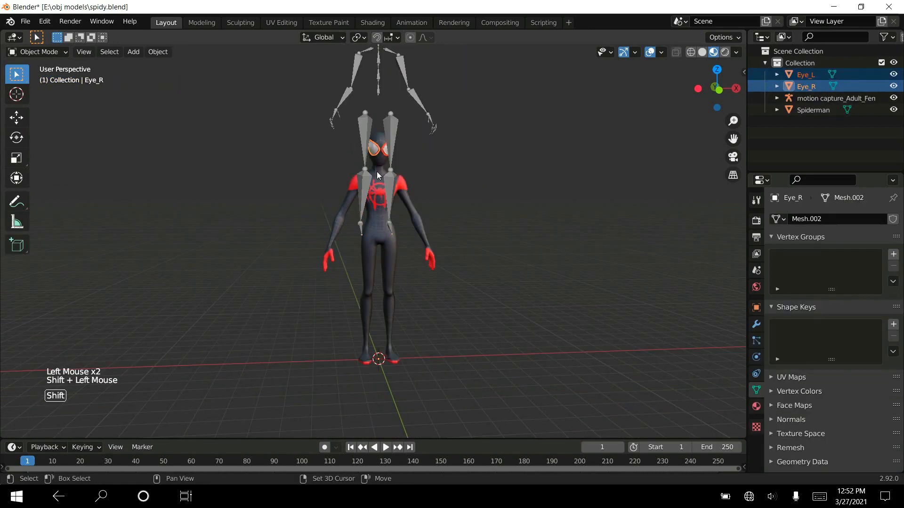
shift+click(377, 173)
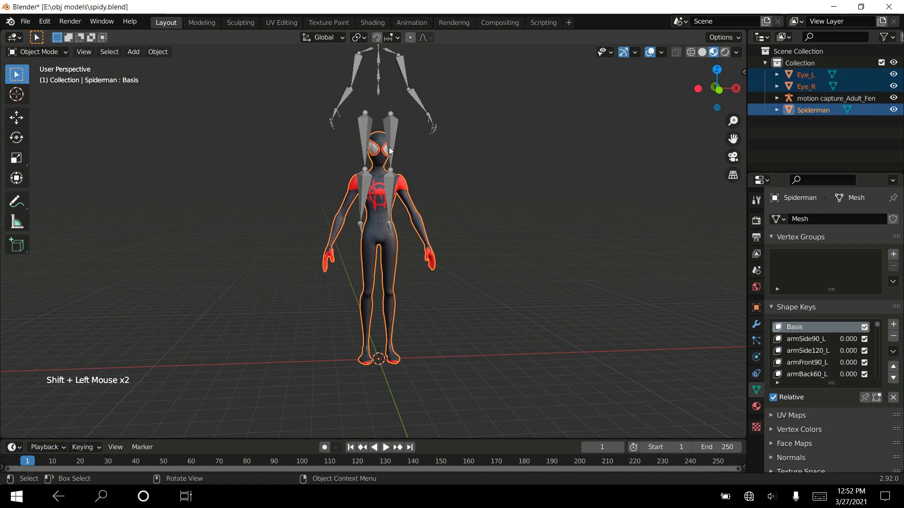
shift+click(394, 133)
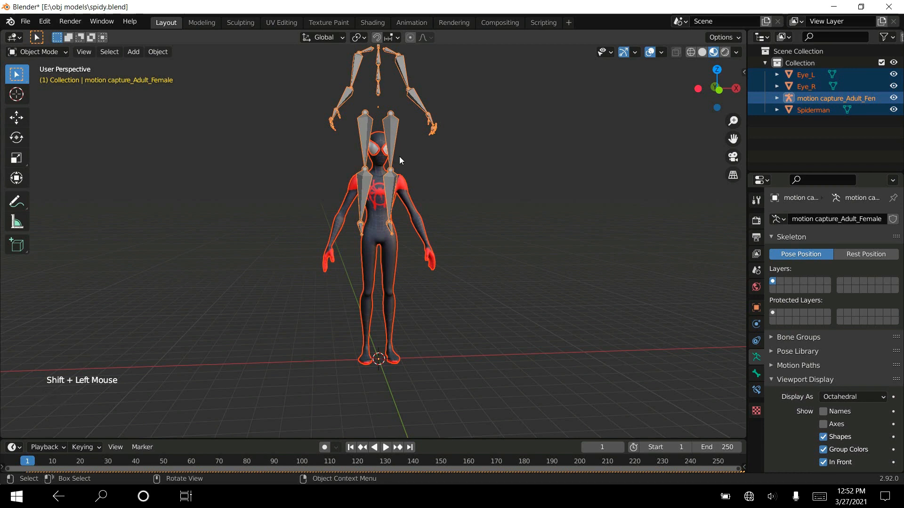
key(ctrl+p)
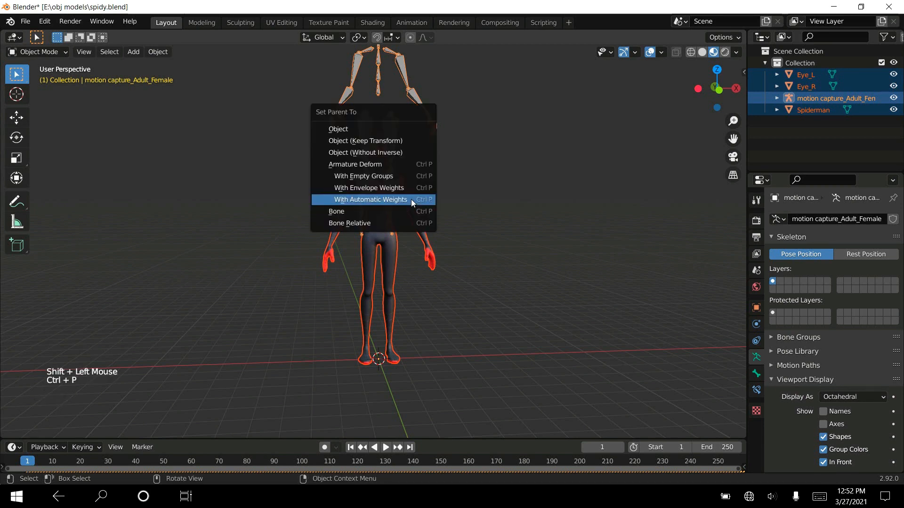
click(403, 200)
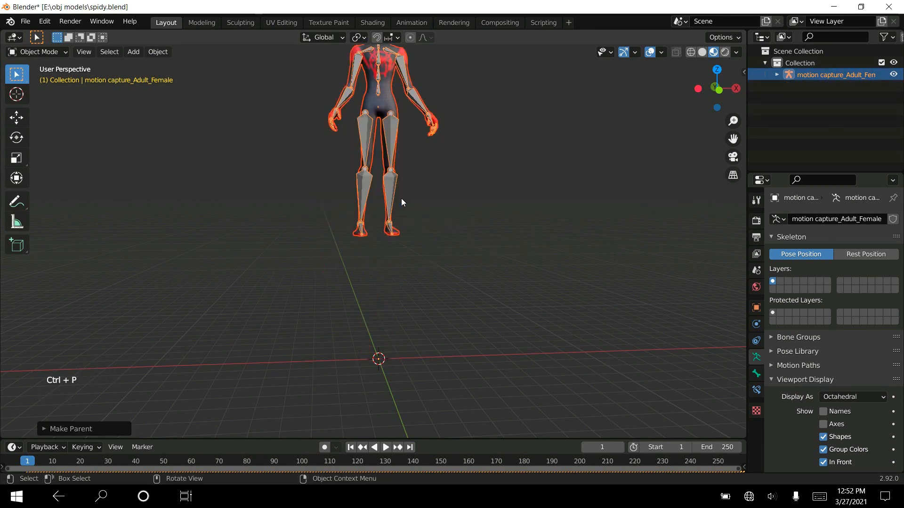
Step: Play the motion capture animation on the rigged Spiderman character
shift+middle_drag(416, 184, 383, 253)
key(space)
middle_drag(468, 235, 439, 258)
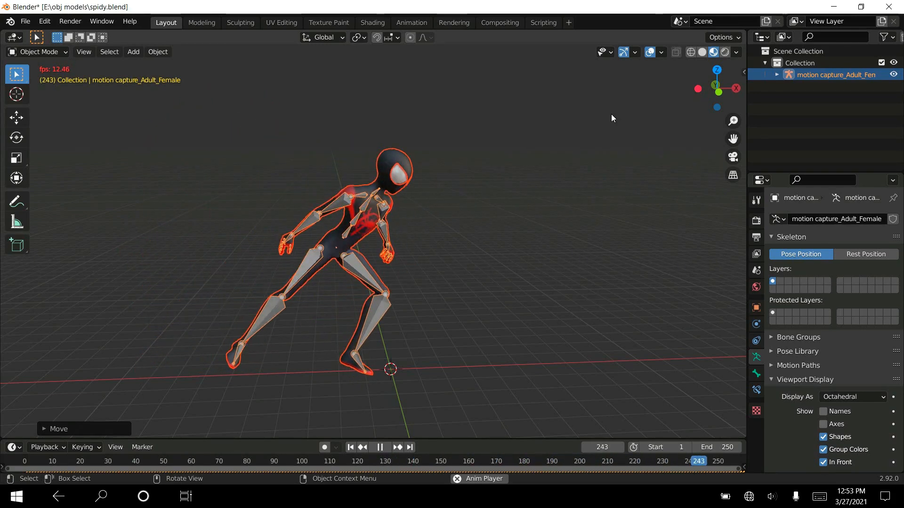
Step: Switch the viewport to Solid shading, view the moving character from a lower angle, and stop playback
click(703, 54)
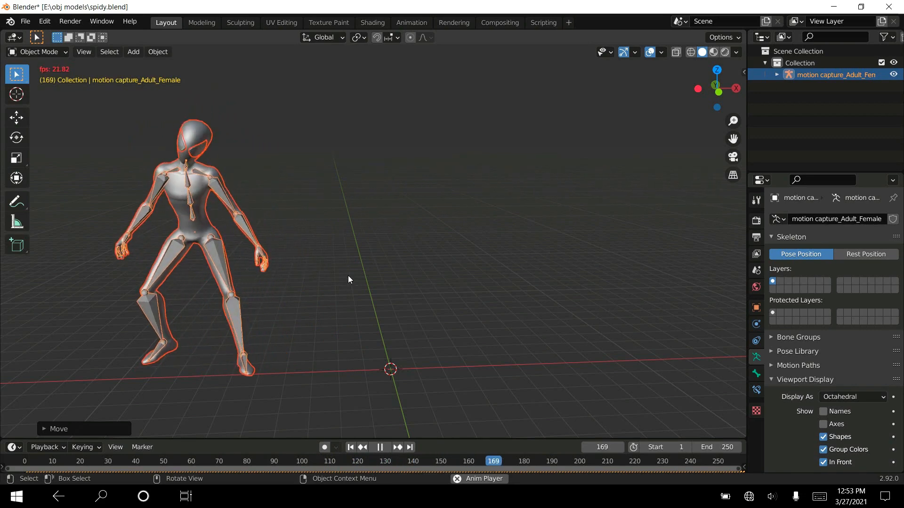
middle_drag(348, 276, 348, 311)
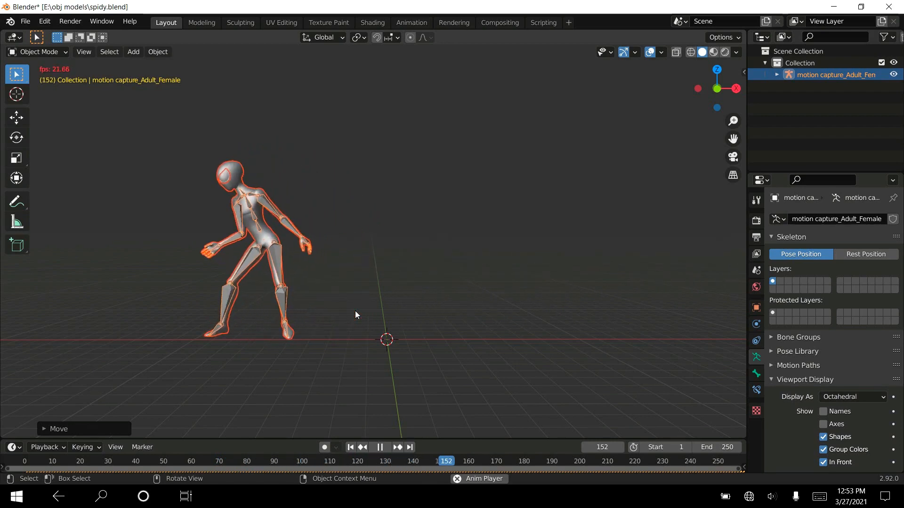
key(space)
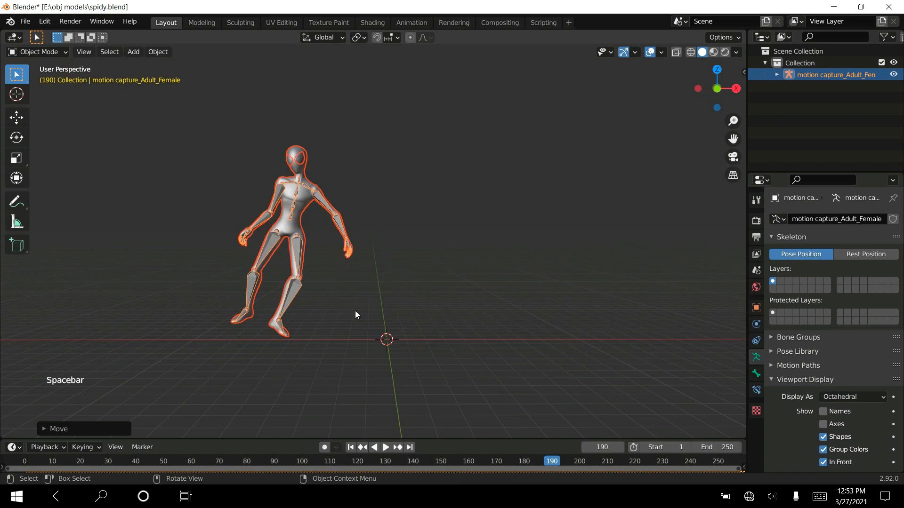